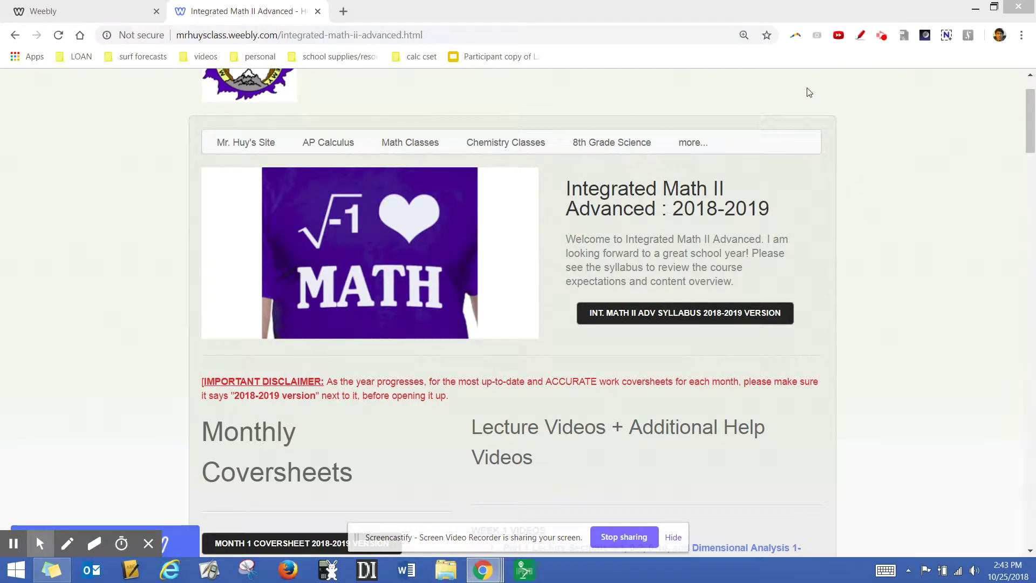
scroll(812, 156, "down", 2)
scroll(812, 157, "up", 3)
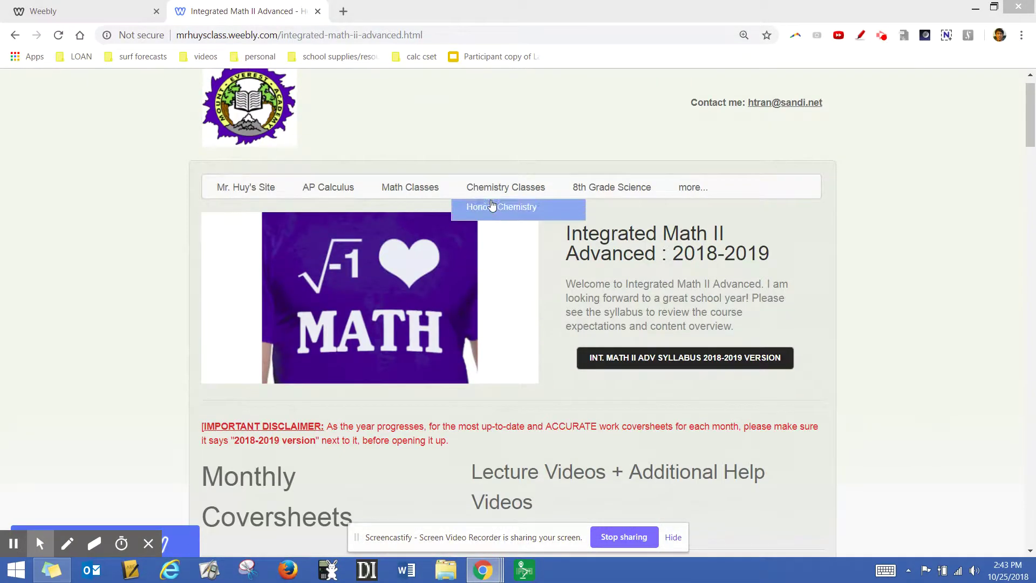
Open the Integrated Math II page from the Math Classes menu.
left_click(415, 213)
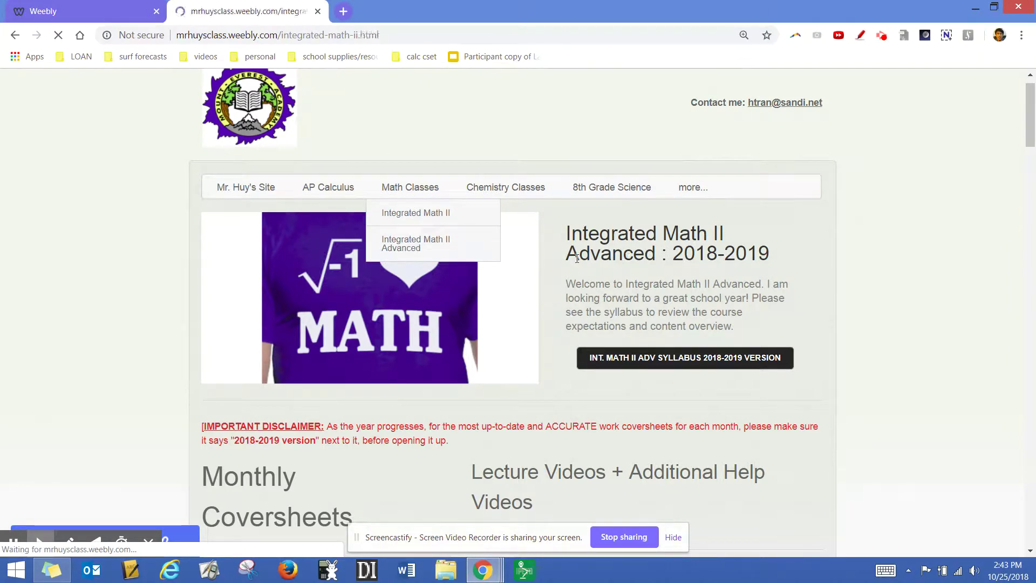
scroll(576, 258, "down", 3)
scroll(575, 257, "down", 4)
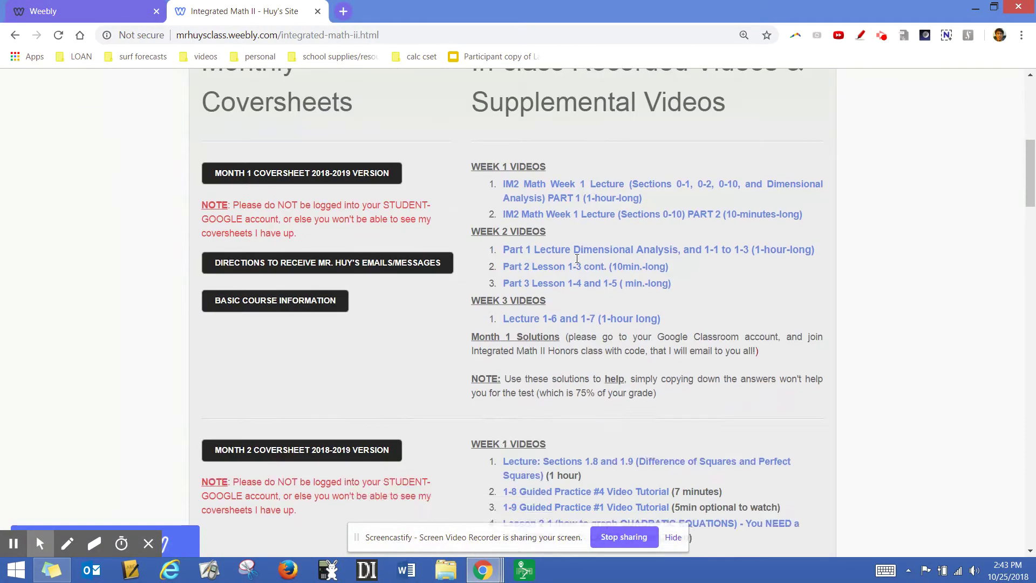
scroll(575, 258, "down", 5)
scroll(576, 259, "down", 4)
scroll(576, 259, "down", 2)
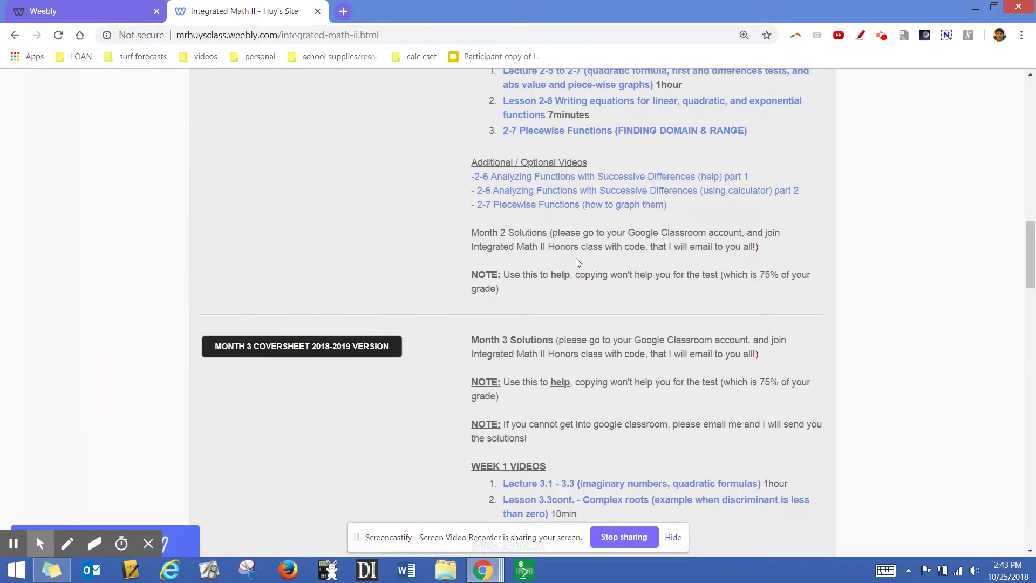
scroll(576, 259, "down", 1)
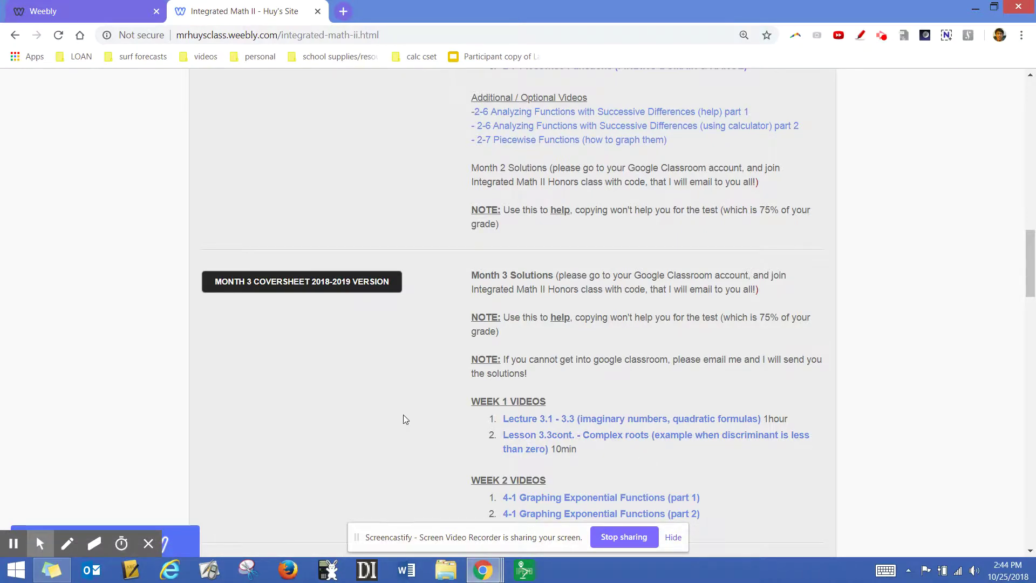
scroll(403, 418, "up", 2)
scroll(403, 418, "down", 3)
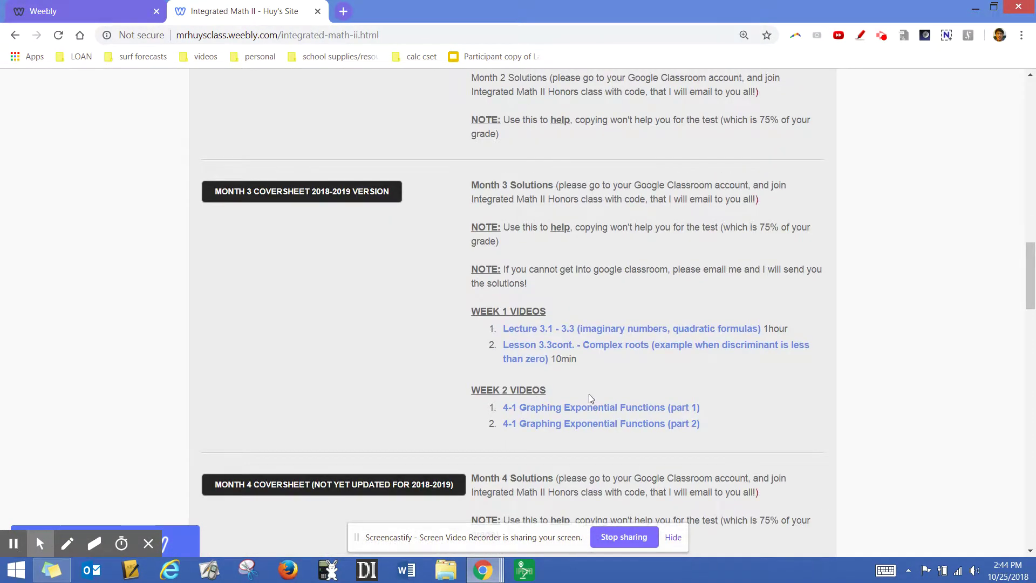
scroll(589, 395, "up", 4)
scroll(589, 394, "up", 4)
scroll(588, 394, "up", 4)
scroll(588, 395, "up", 3)
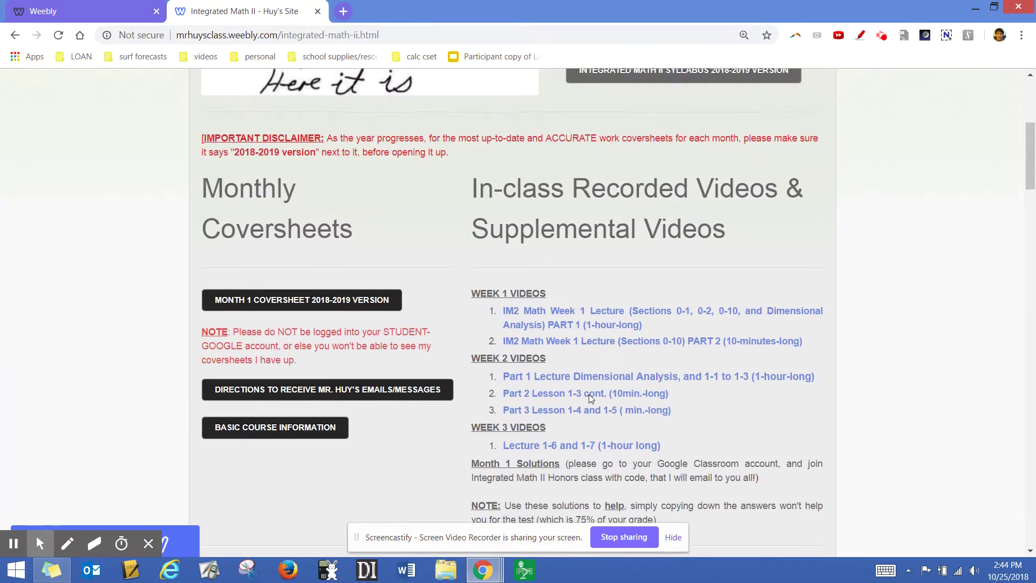
scroll(589, 394, "up", 1)
scroll(589, 394, "down", 4)
scroll(588, 394, "down", 4)
scroll(589, 394, "down", 3)
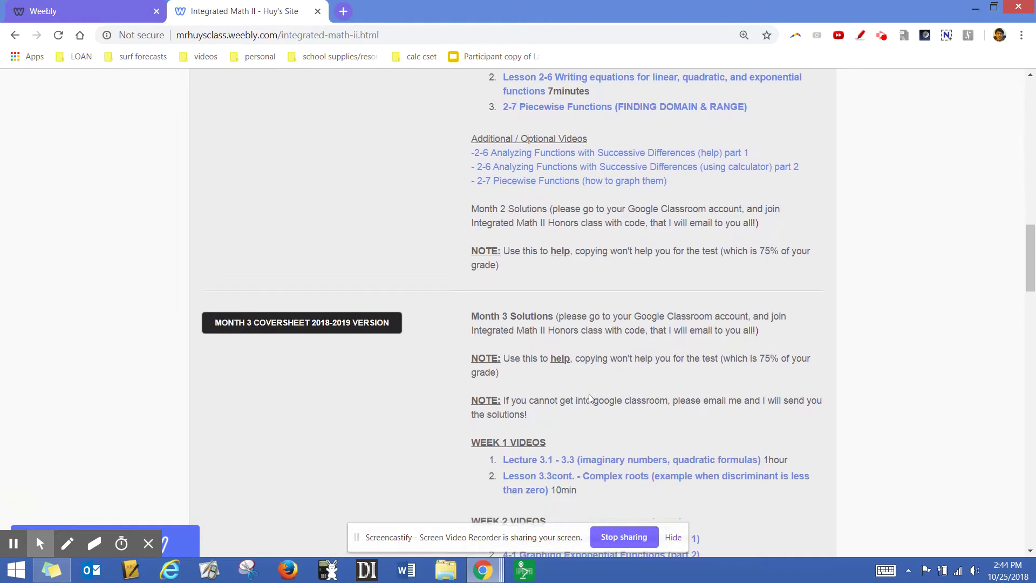
scroll(588, 394, "down", 2)
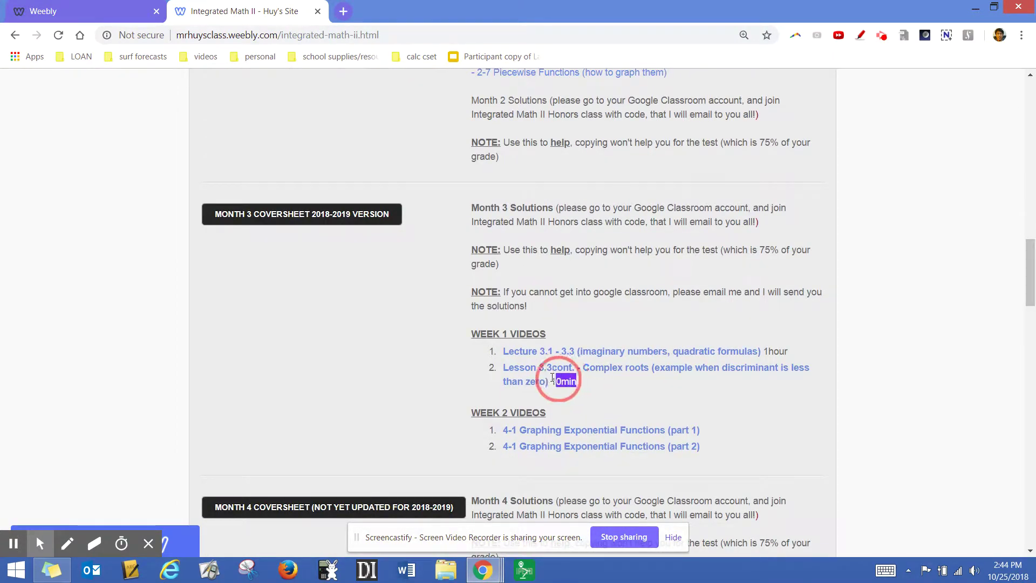
Highlight both Month 3 Week 1 video links on the page.
left_click_drag(579, 382, 503, 351)
Reselect the Week 1 links, ending with Lecture 3.1 - 3.3 and Complex roots highlighted.
left_click(598, 383)
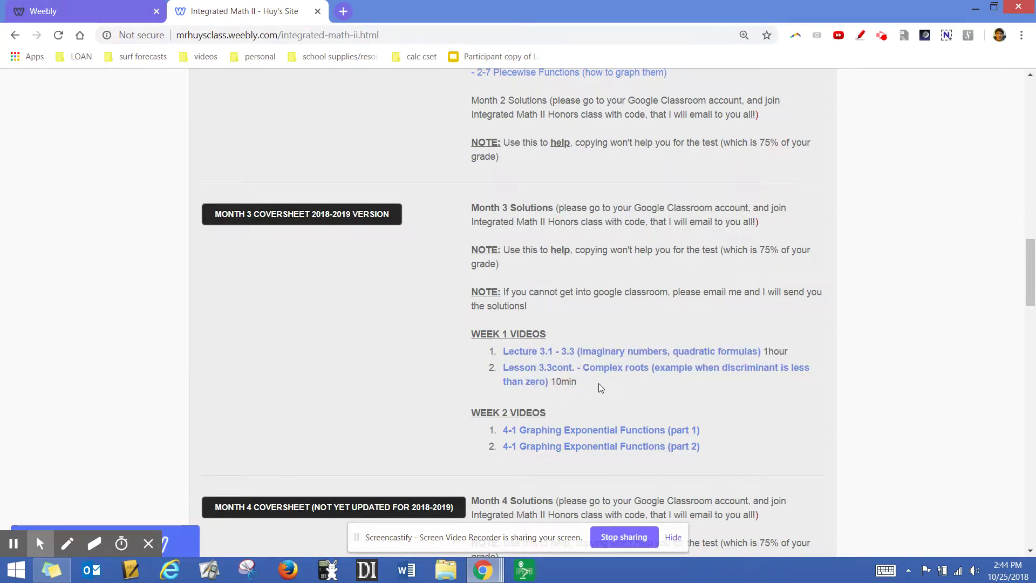
left_click_drag(576, 381, 491, 357)
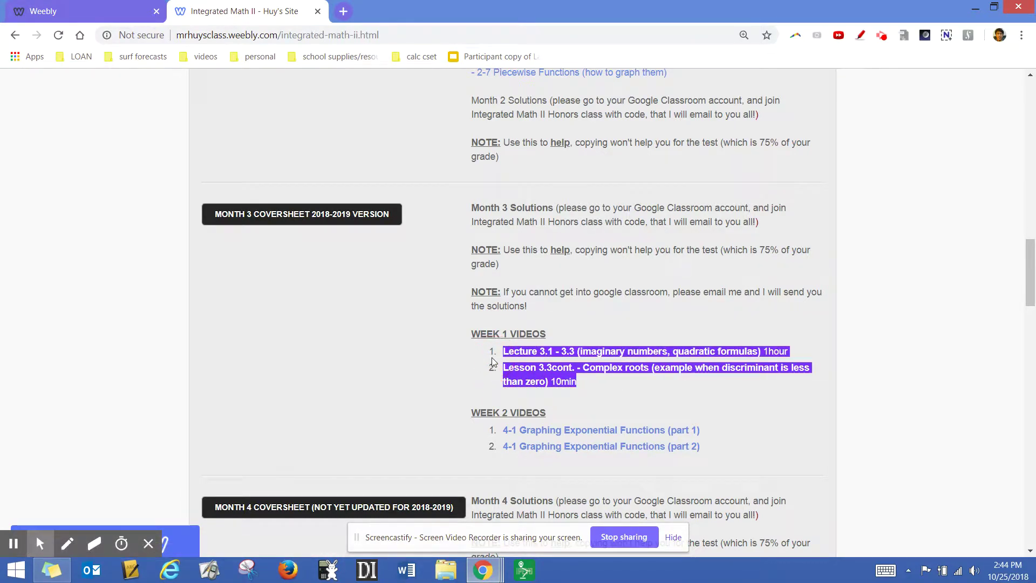
left_click(599, 395)
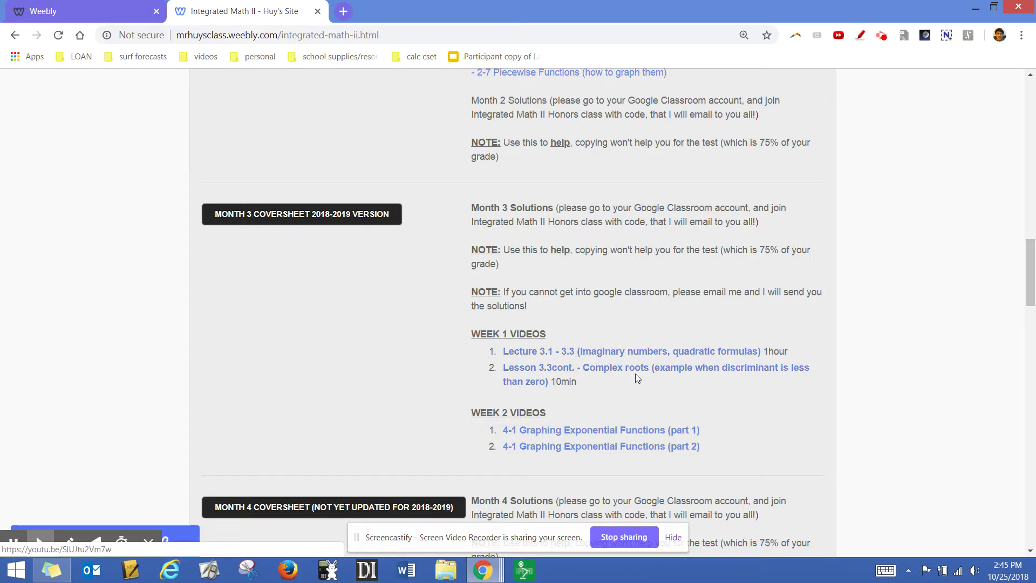
left_click_drag(577, 382, 503, 351)
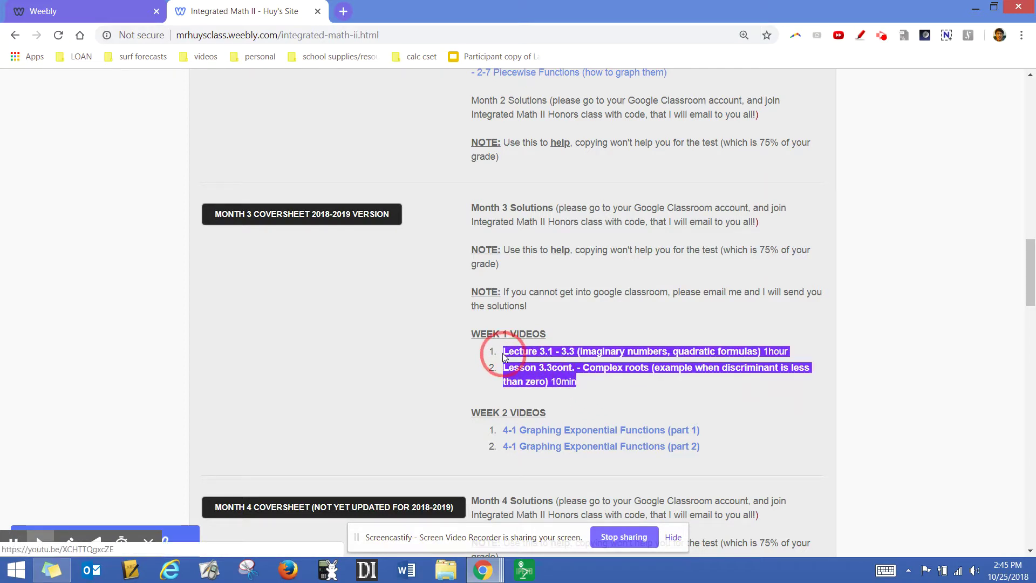
Click empty page areas to deselect the Month 3 Week 1 video links.
left_click(678, 329)
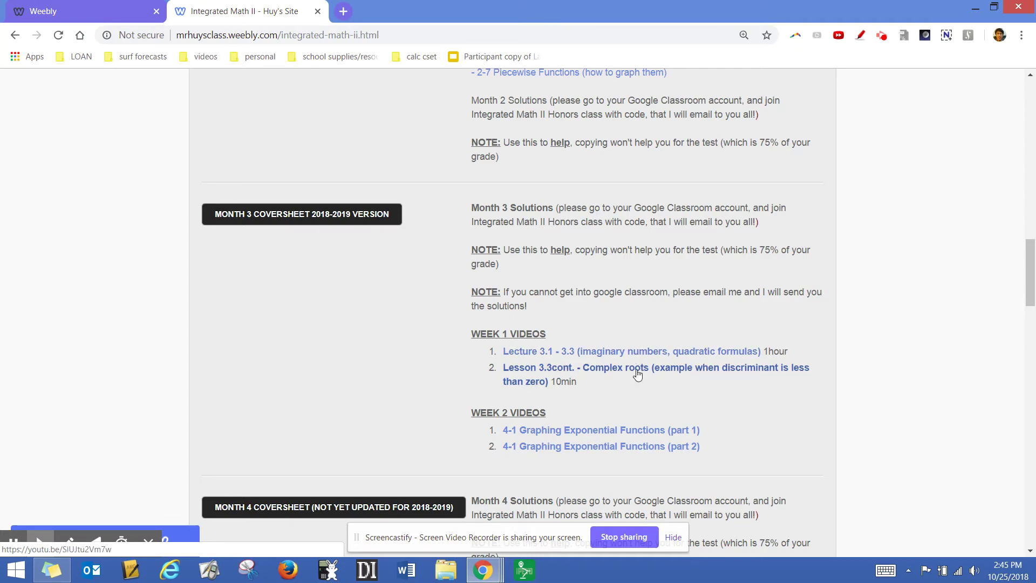
left_click(636, 543)
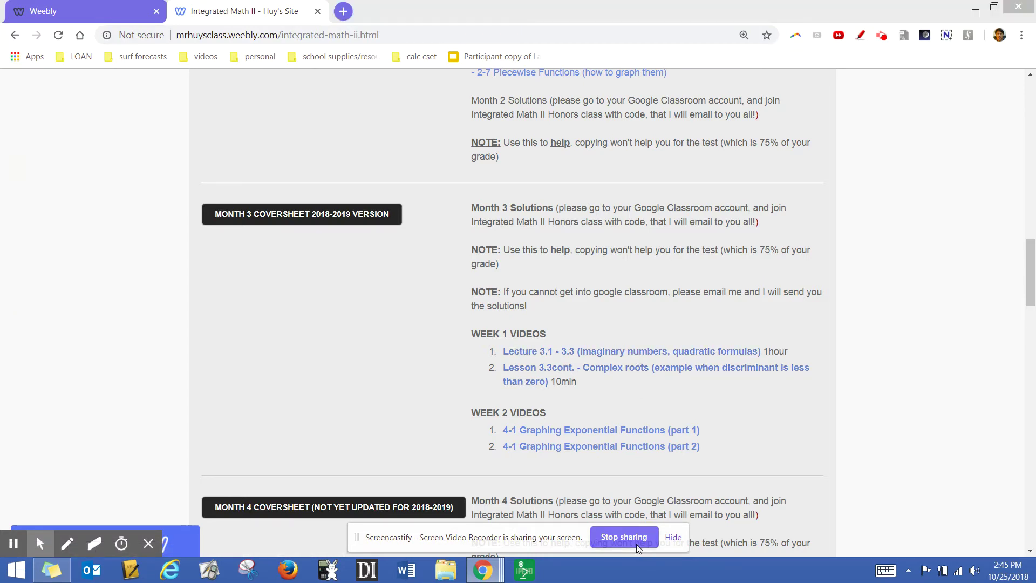